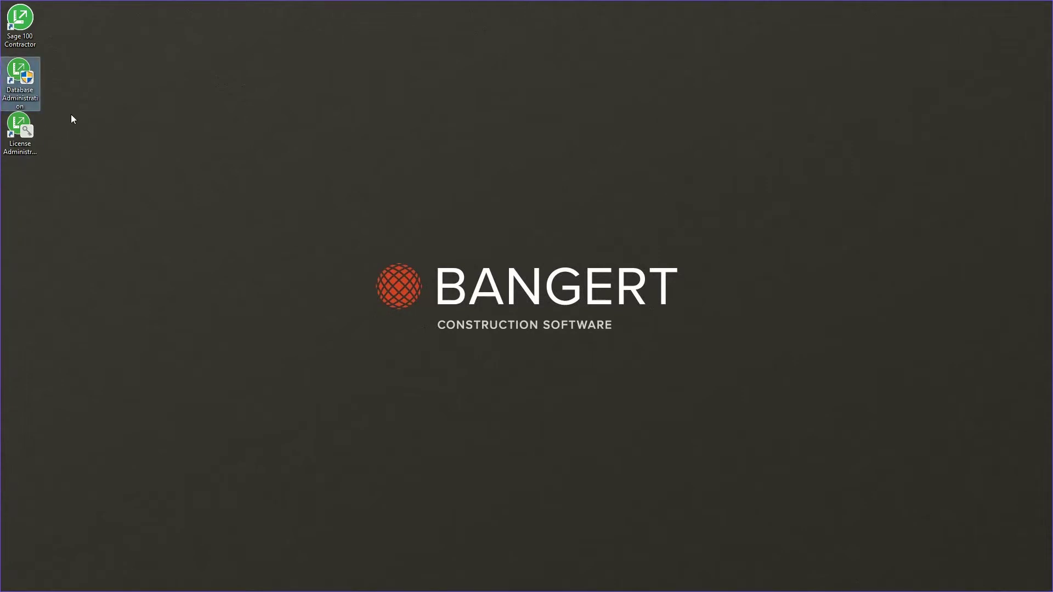
Launch Database Administration and connect to the SAGE100CON SQL Server with Windows credentials
{"action": "left_click", "coordinate": [17, 74]}
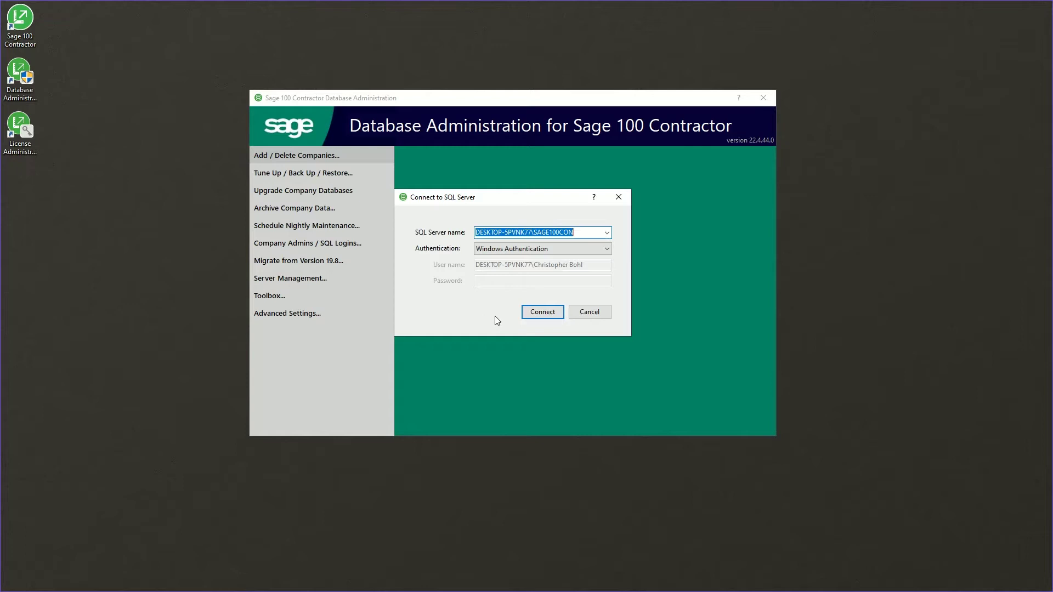
{"action": "left_click", "coordinate": [549, 313]}
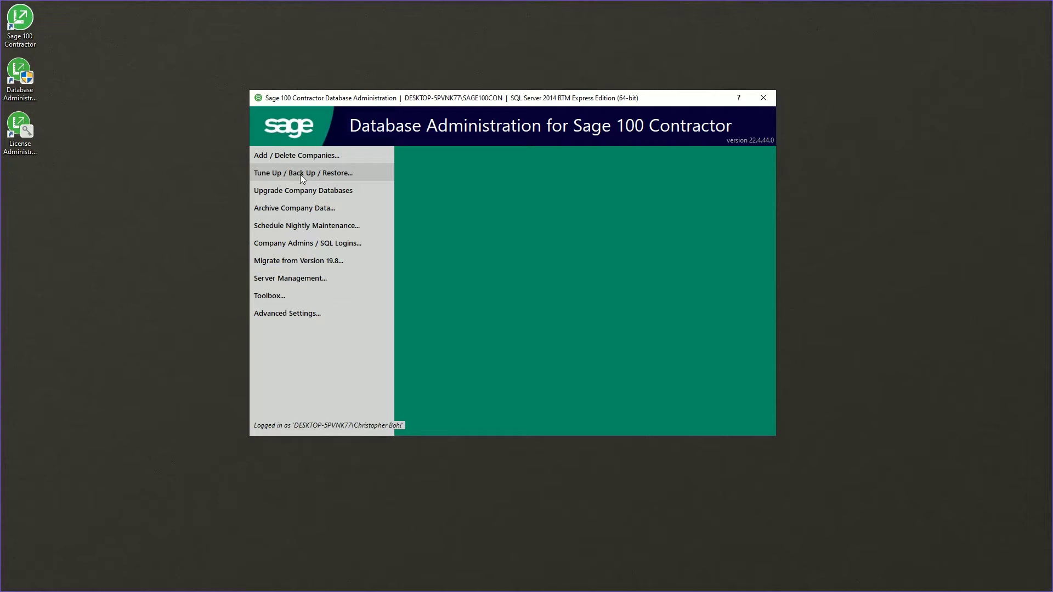
On Back Up Companies, include Sample Company and keep C:\Sage100Con\Backup\On Demand as location
{"action": "left_click", "coordinate": [300, 175]}
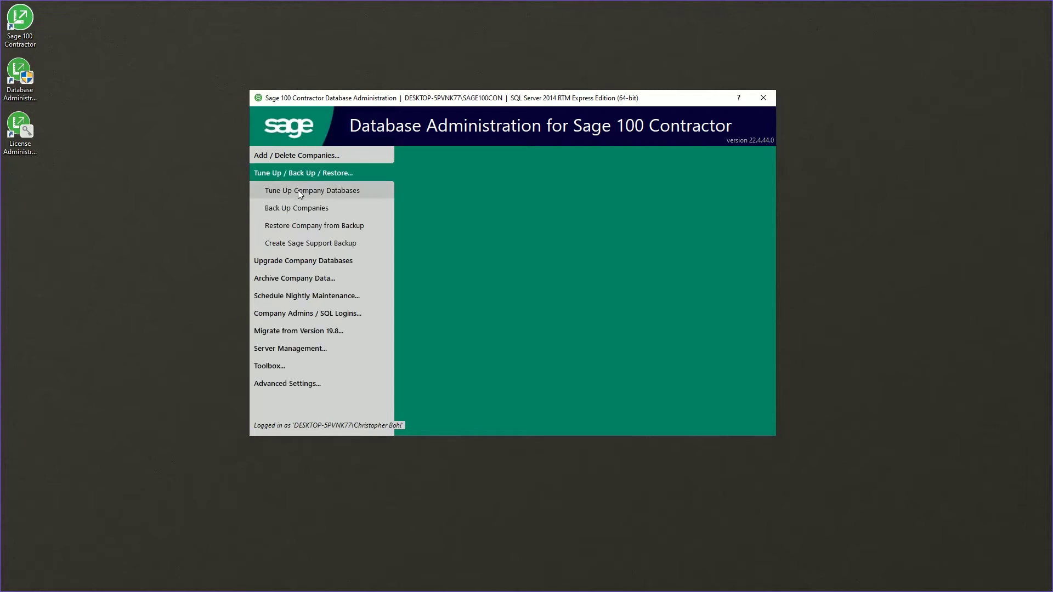
{"action": "left_click", "coordinate": [298, 209]}
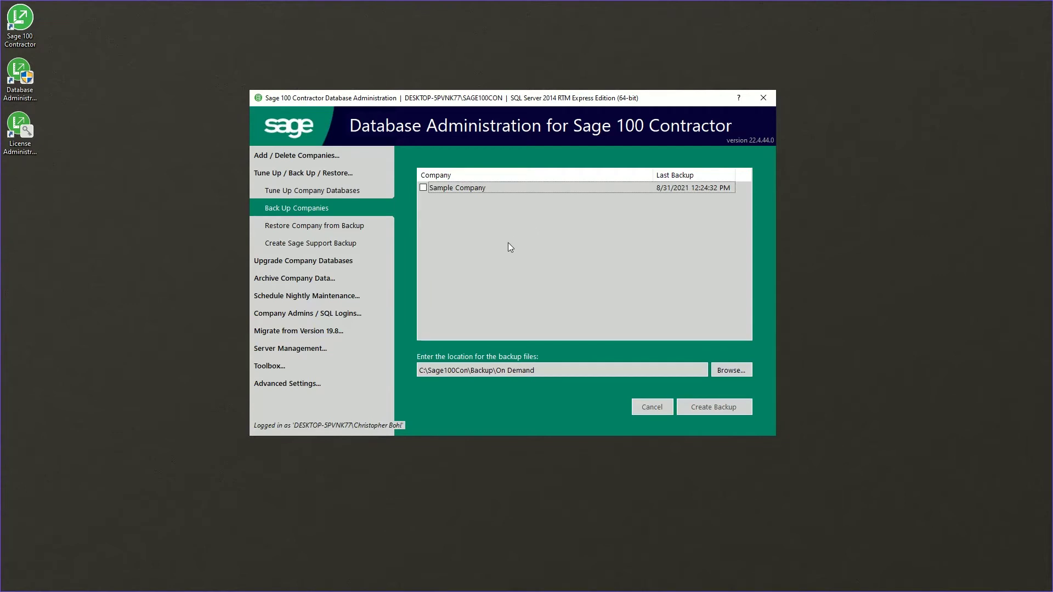
{"action": "left_click", "coordinate": [423, 188]}
{"action": "left_click_drag", "start_coordinate": [546, 371], "coordinate": [401, 368]}
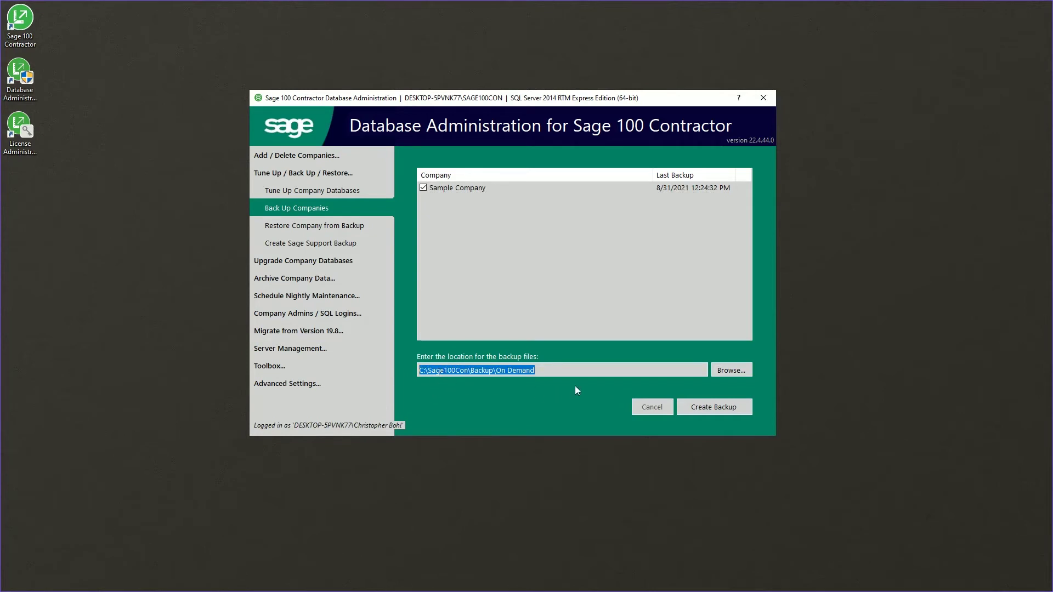
{"action": "left_click", "coordinate": [732, 370]}
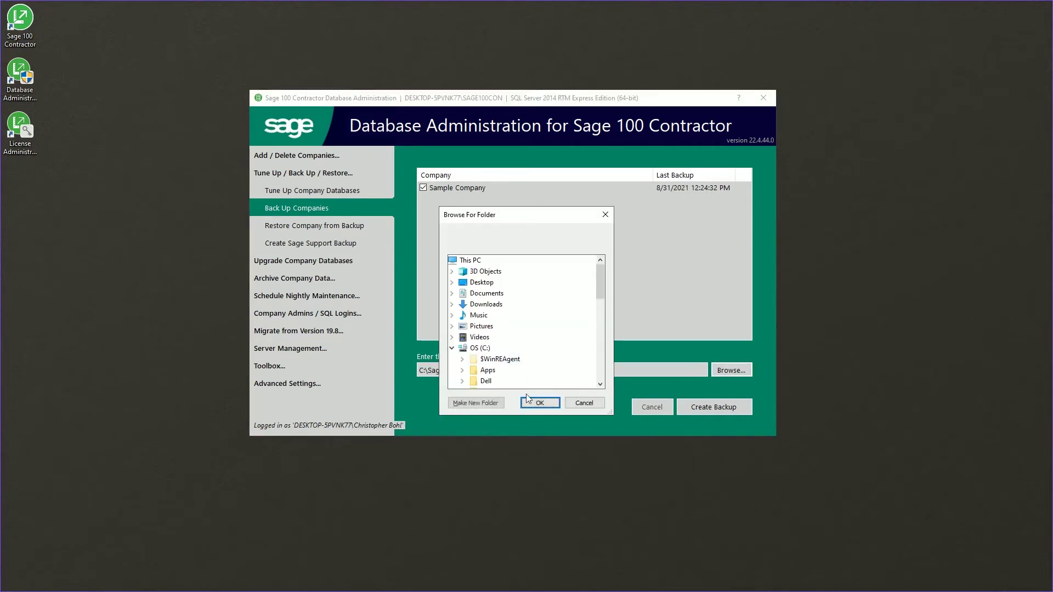
{"action": "left_click", "coordinate": [585, 403]}
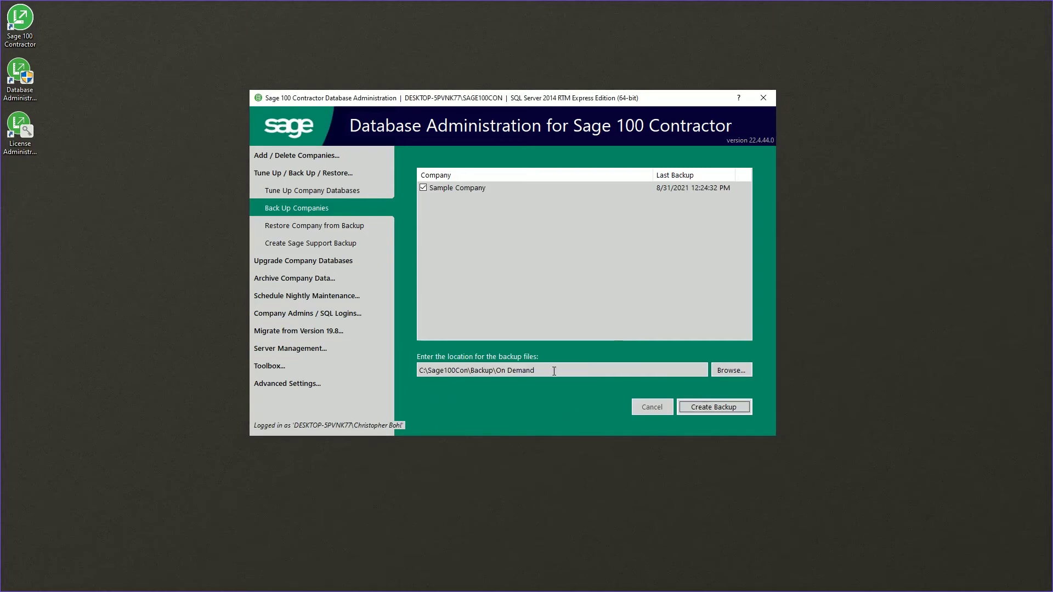
Create the Sample Company backup, accepting the retention reminder, stamped 8/31/2021 12:42:26 PM
{"action": "left_click", "coordinate": [721, 410]}
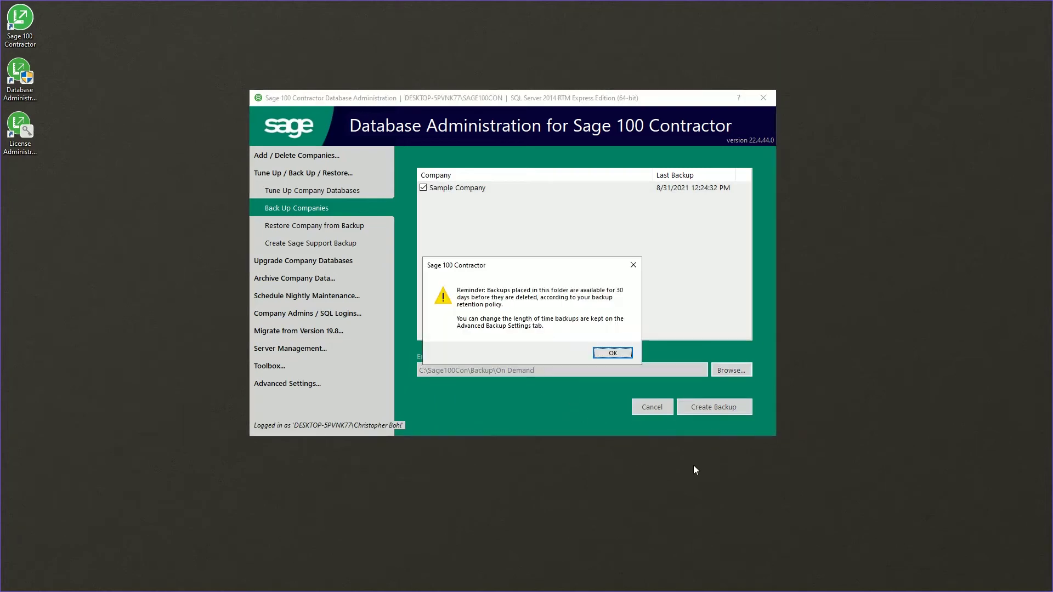
{"action": "left_click", "coordinate": [613, 353]}
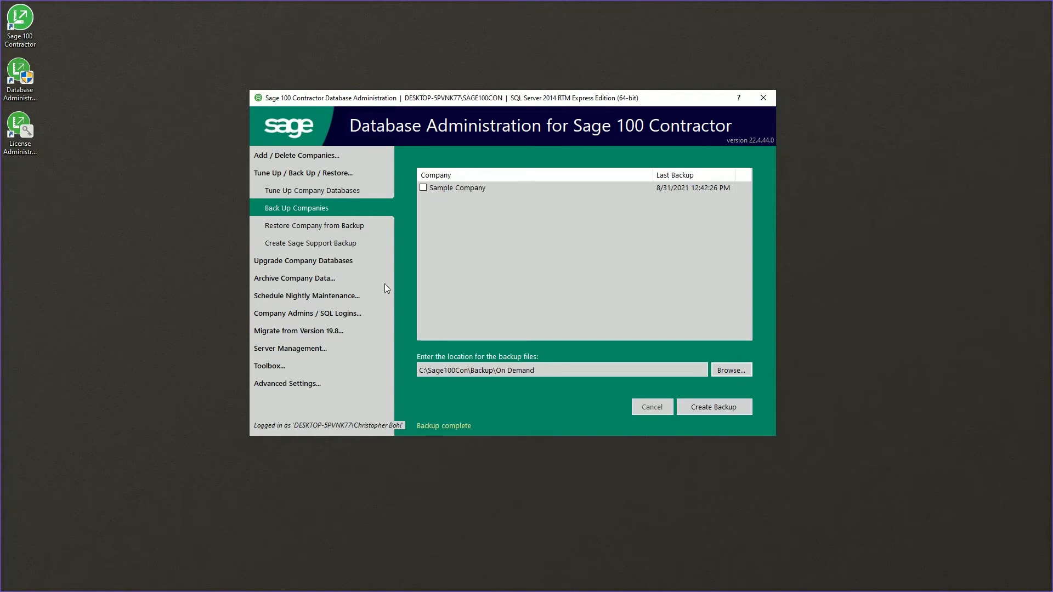
Pick Sample Company_2021-08-31_124222 from the On Demand folder as the file to restore
{"action": "left_click", "coordinate": [297, 226]}
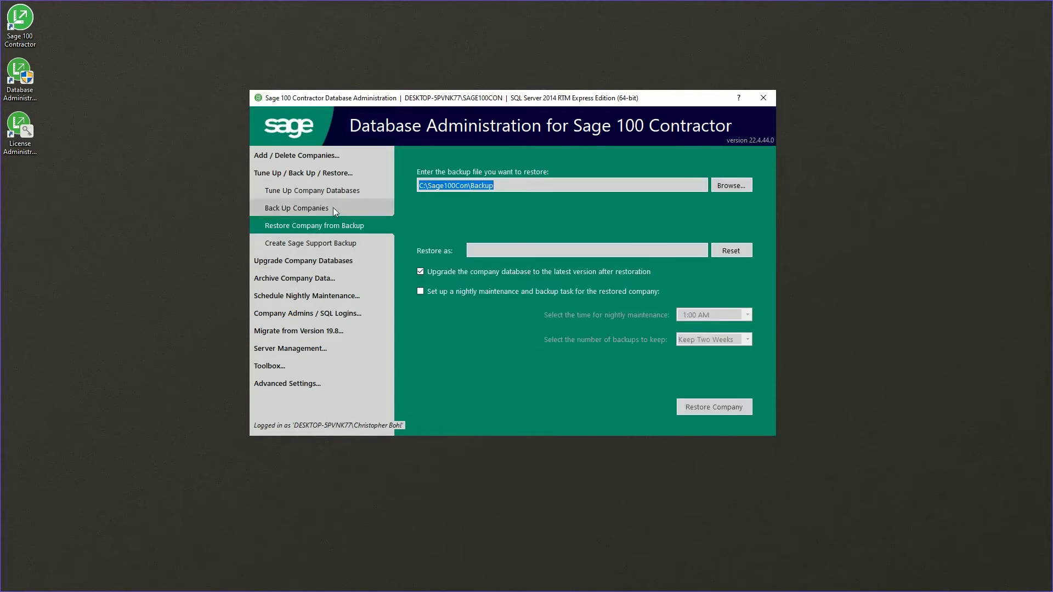
{"action": "left_click", "coordinate": [528, 252]}
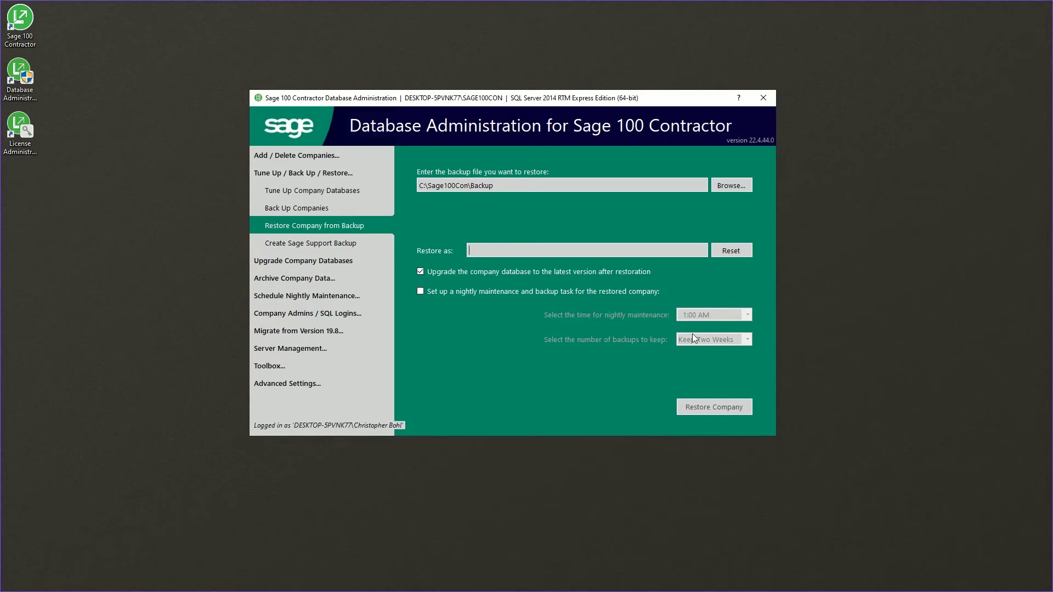
{"action": "left_click", "coordinate": [736, 190]}
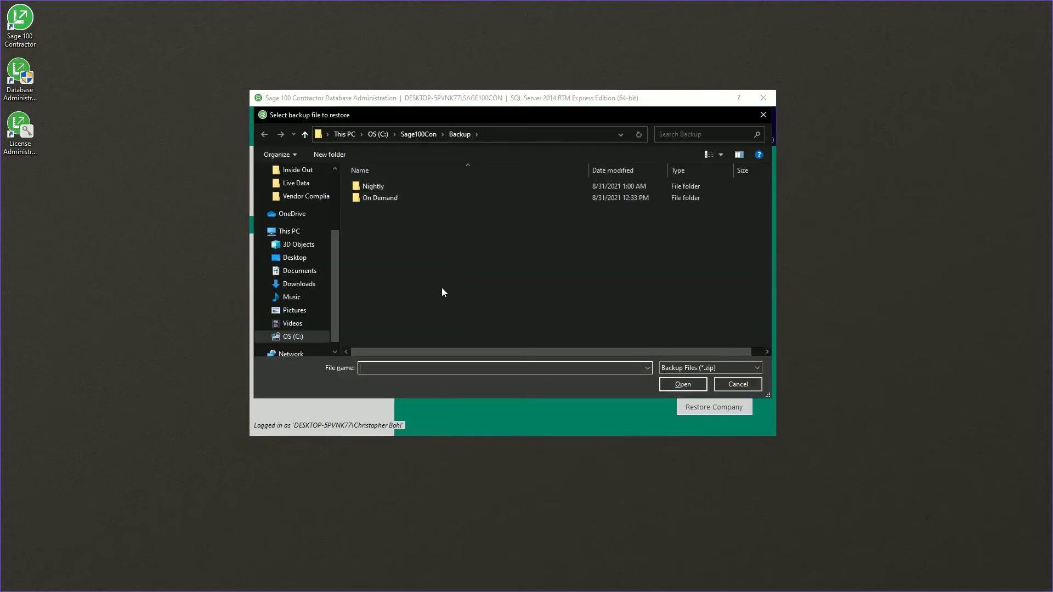
{"action": "left_click_drag", "start_coordinate": [595, 114], "coordinate": [522, 231]}
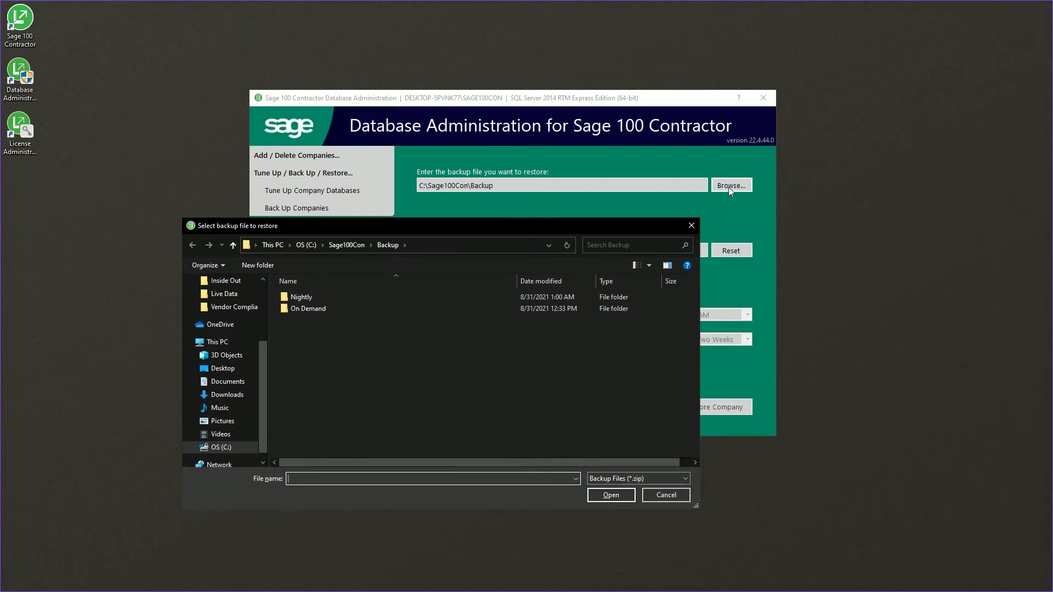
{"action": "left_click", "coordinate": [300, 313]}
{"action": "double_click", "coordinate": [300, 313]}
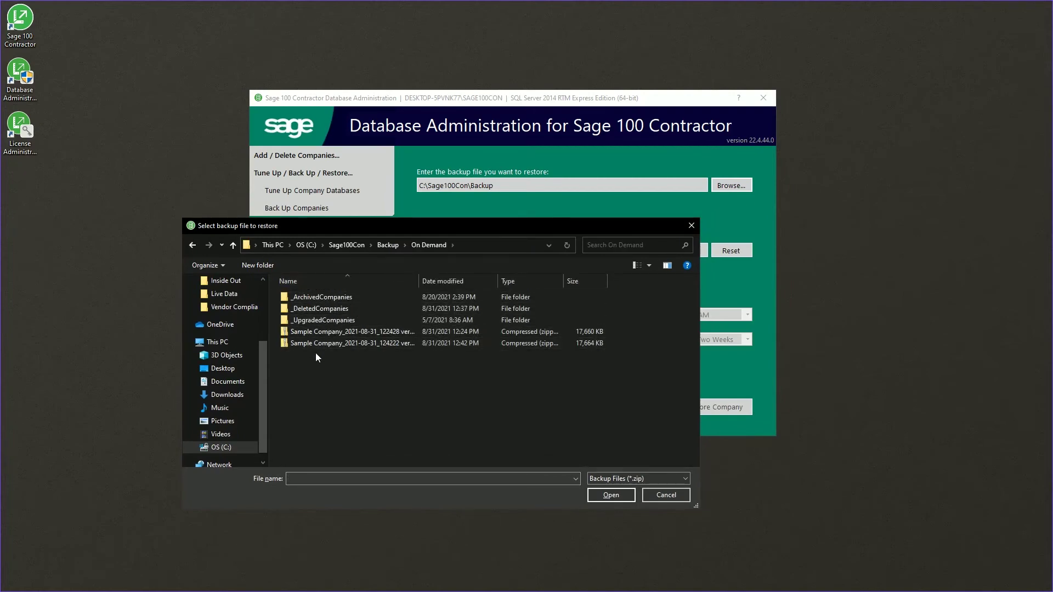
{"action": "left_click", "coordinate": [380, 344]}
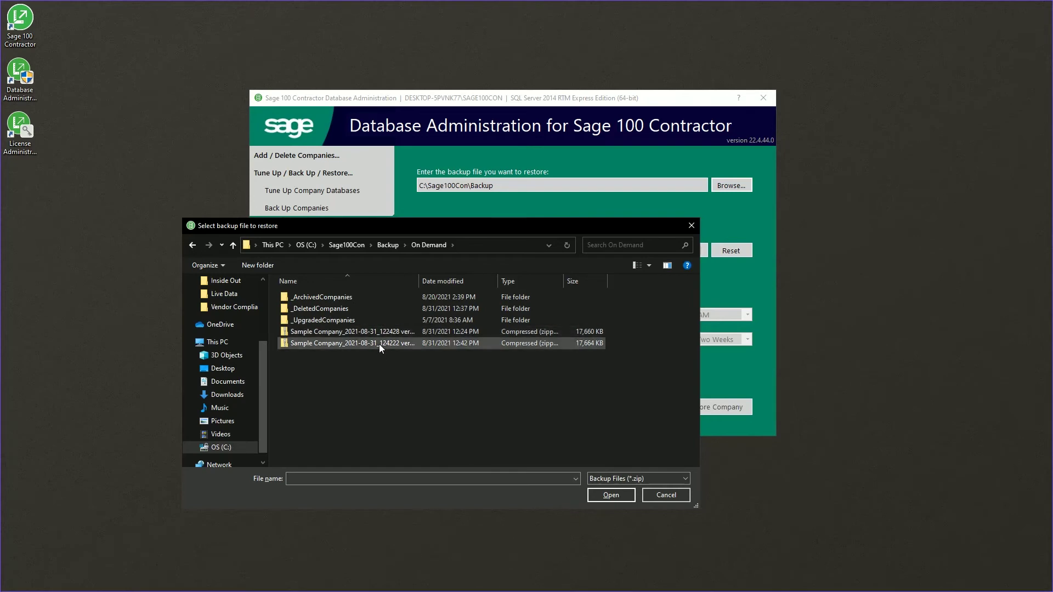
{"action": "left_click", "coordinate": [617, 496]}
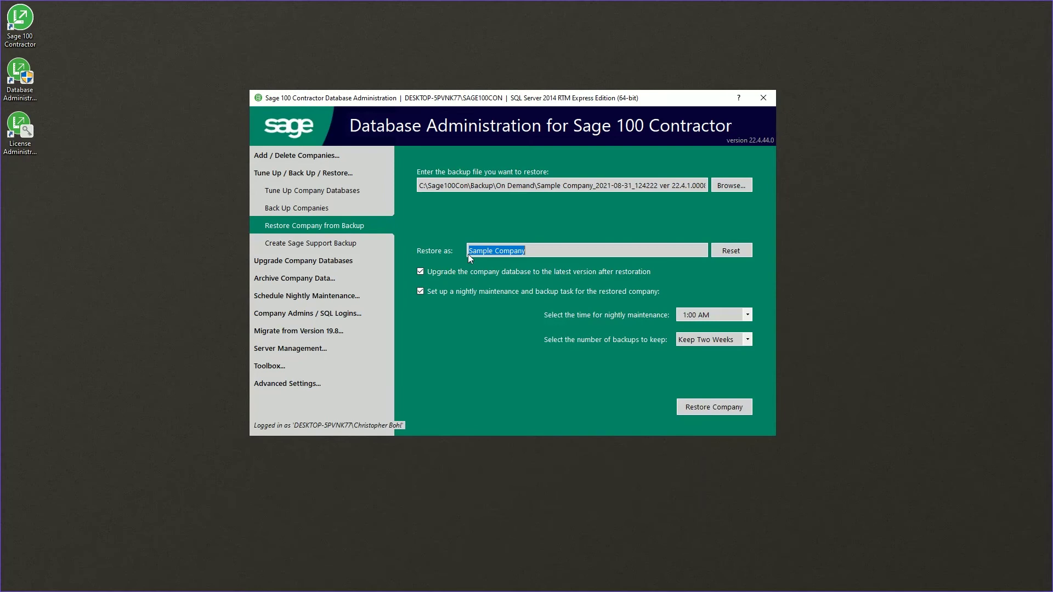
Rename the restore target to 'Sample Company 2' and request the restore
{"action": "left_click", "coordinate": [533, 248]}
{"action": "type", "text": "2"}
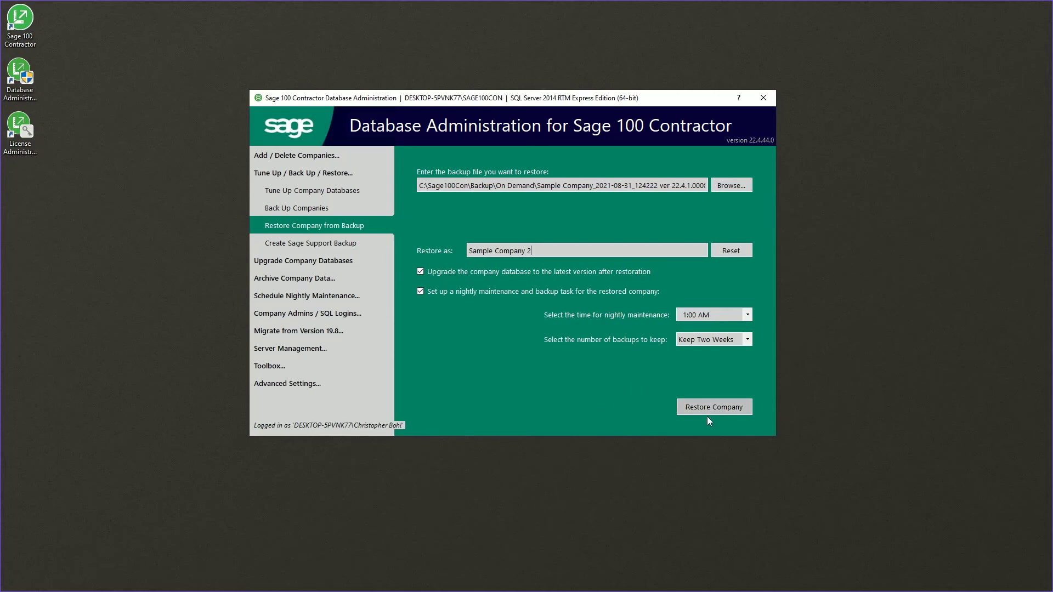
{"action": "left_click", "coordinate": [741, 408]}
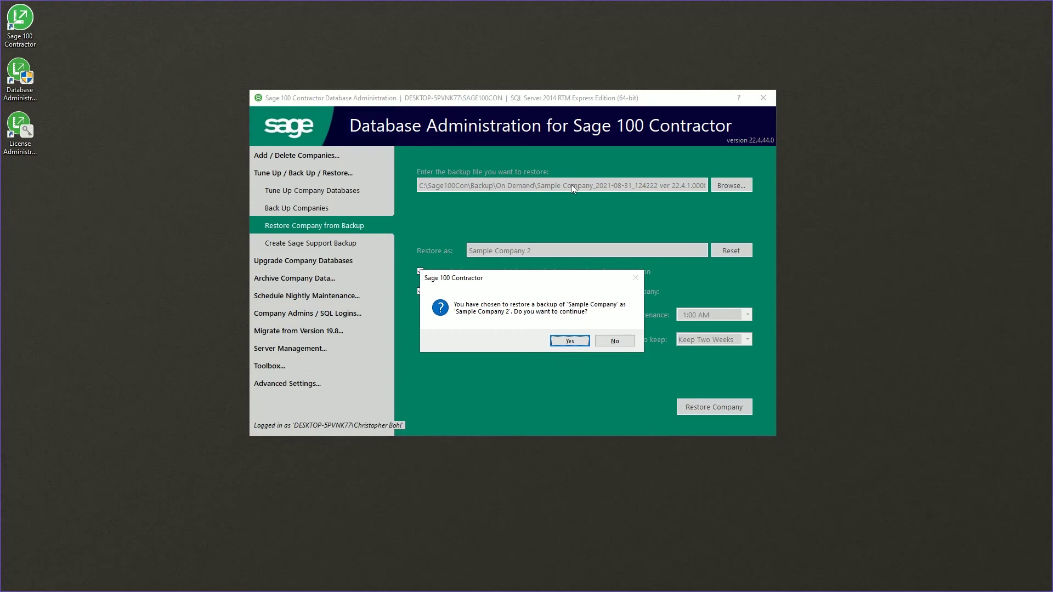
Confirm restoring the backup as Sample Company 2 and let it finish
{"action": "left_click", "coordinate": [574, 342]}
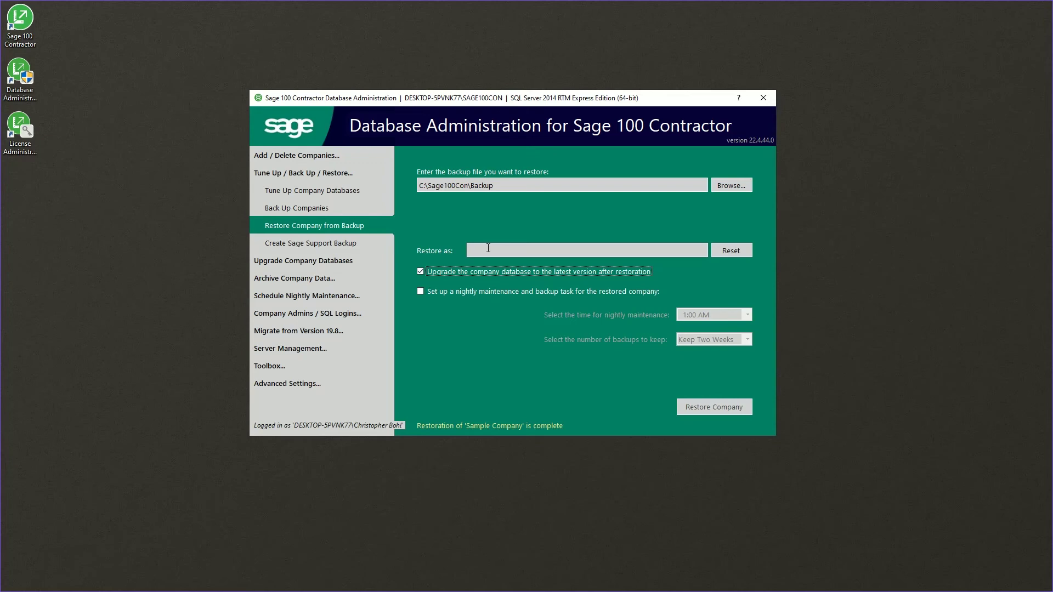
{"action": "left_click", "coordinate": [325, 208]}
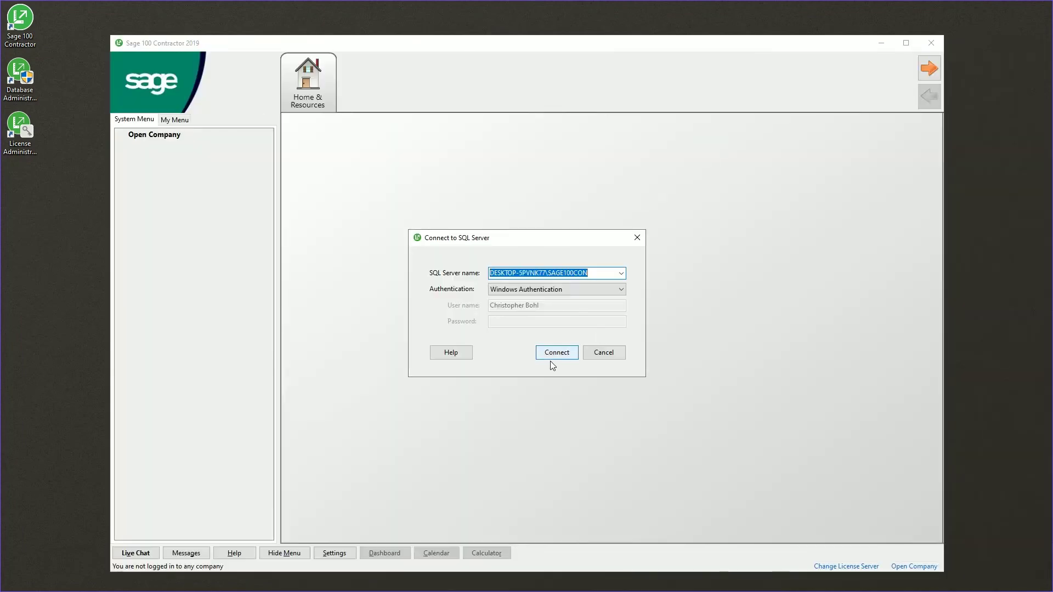
Connect Sage 100 Contractor, verify Sample Company and Sample Company 2 are listed, then exit
{"action": "left_click", "coordinate": [561, 356]}
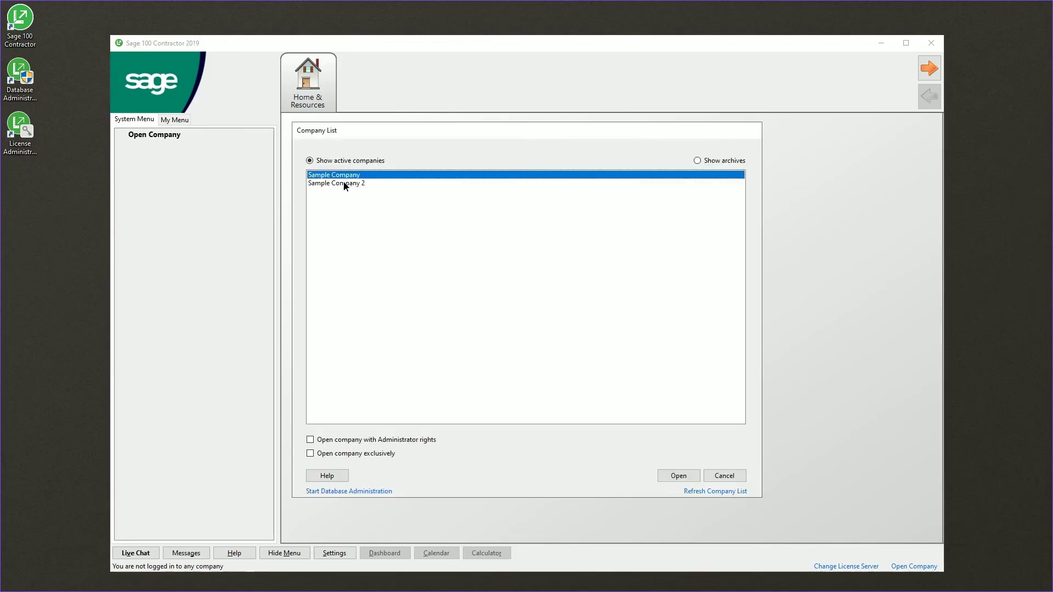
{"action": "left_click", "coordinate": [345, 183]}
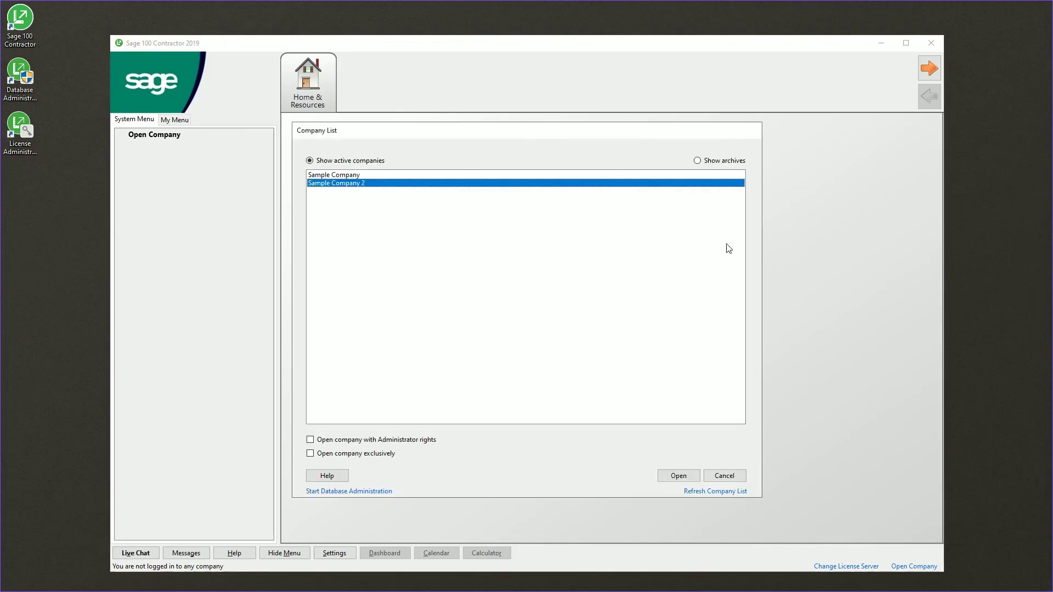
{"action": "left_click", "coordinate": [372, 175]}
{"action": "left_click", "coordinate": [746, 475]}
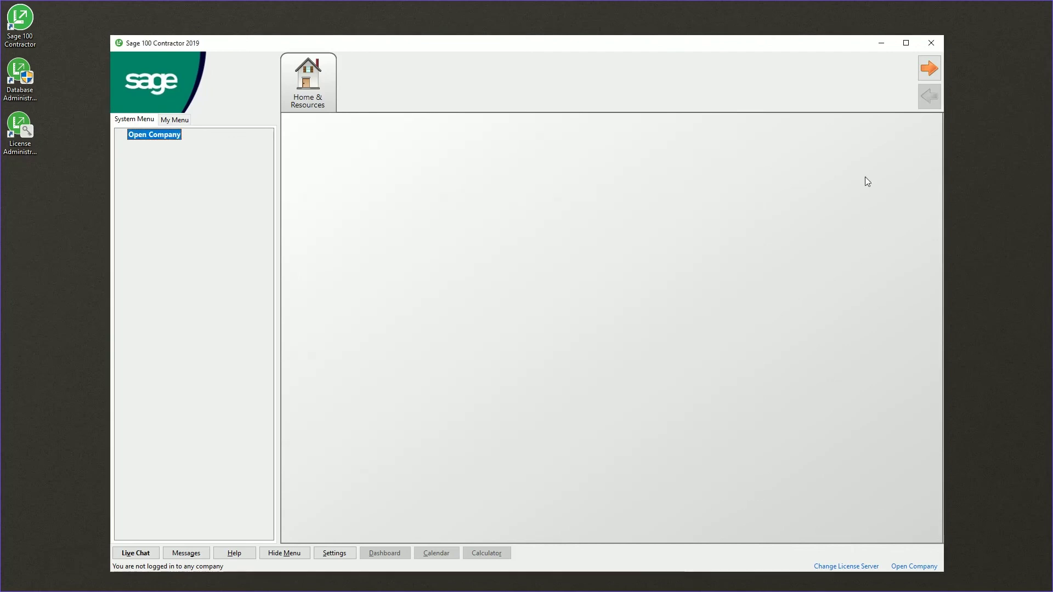
{"action": "left_click", "coordinate": [930, 44]}
Reload the 124222 backup to restore as Sample Company, but decline overwriting the existing company
{"action": "left_click", "coordinate": [527, 341]}
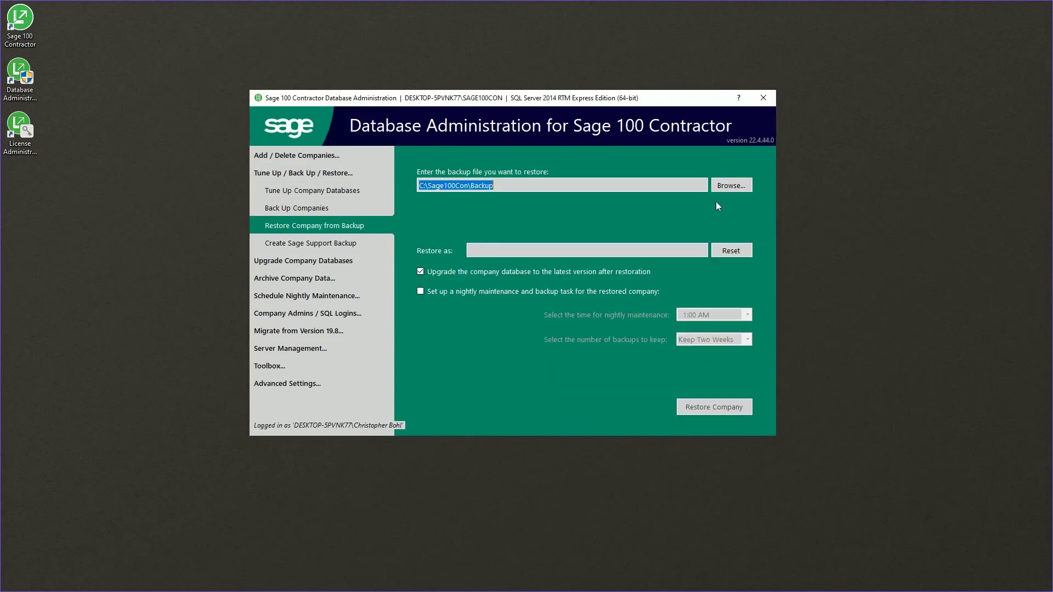
{"action": "left_click", "coordinate": [730, 186]}
{"action": "double_click", "coordinate": [304, 309]}
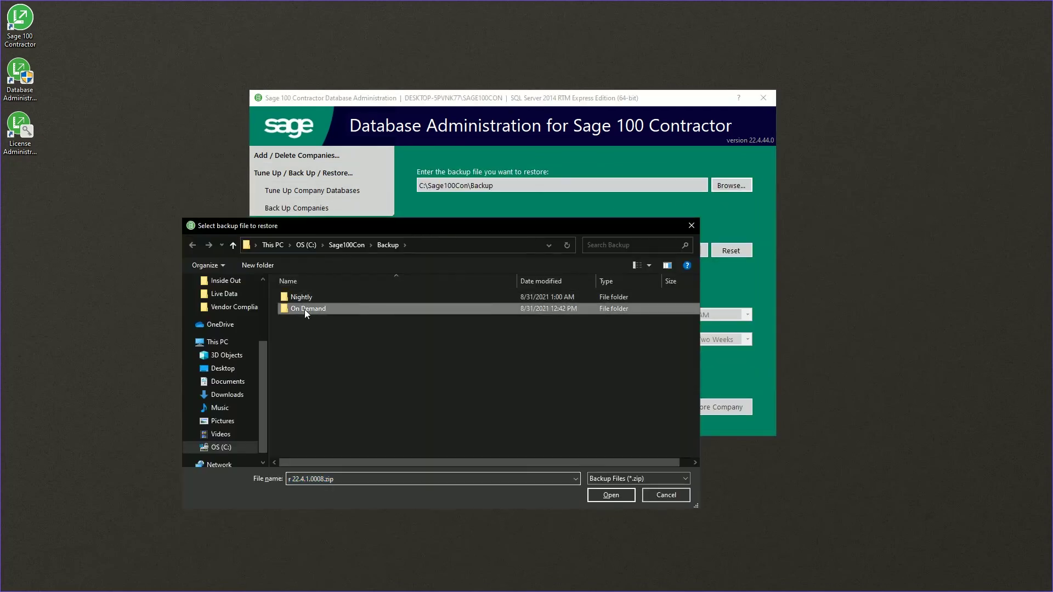
{"action": "left_click", "coordinate": [618, 491]}
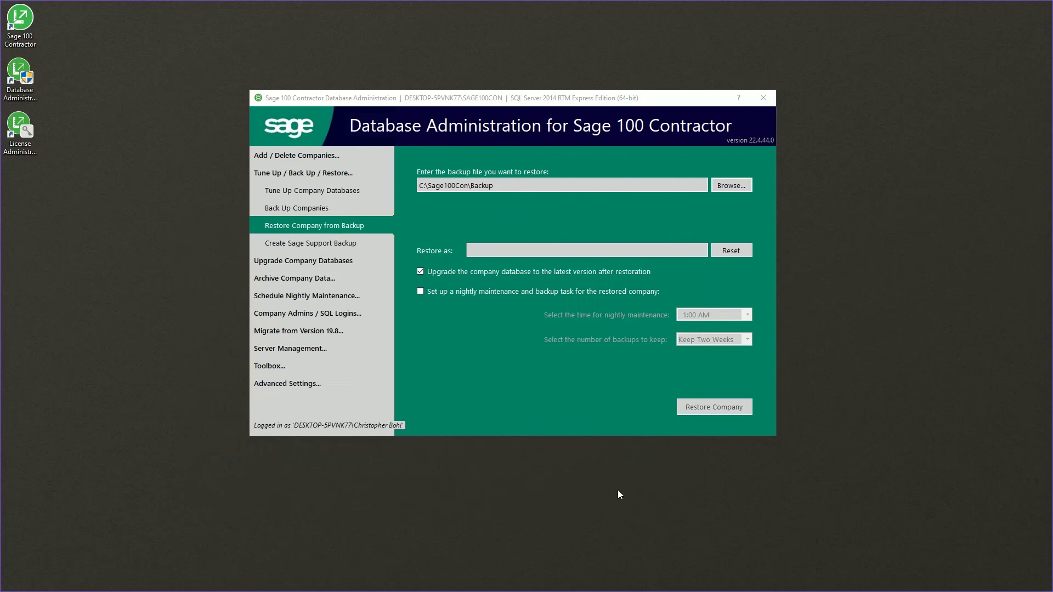
{"action": "left_click", "coordinate": [723, 409]}
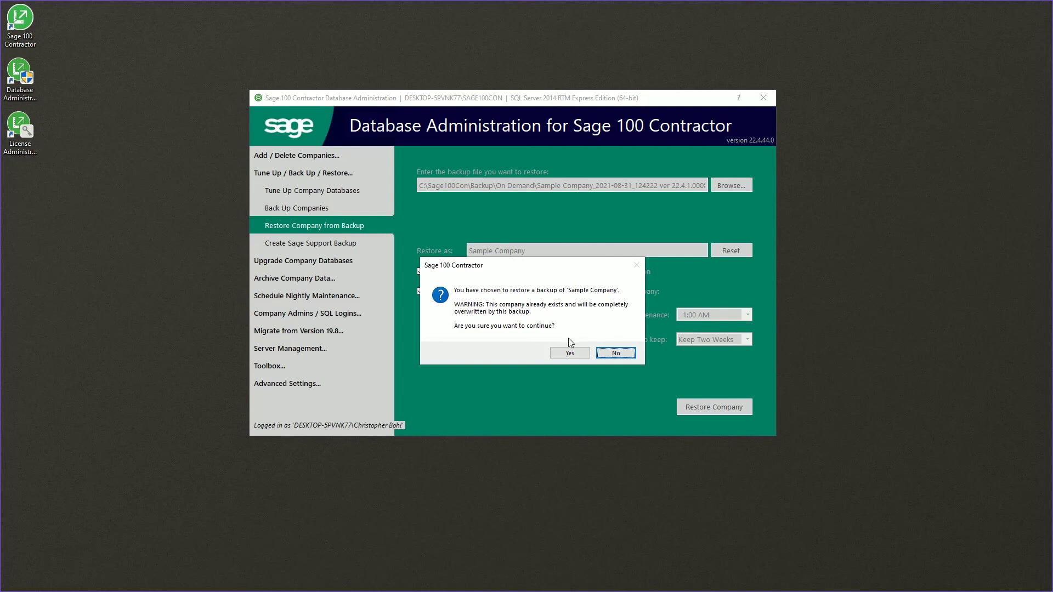
{"action": "left_click", "coordinate": [631, 353]}
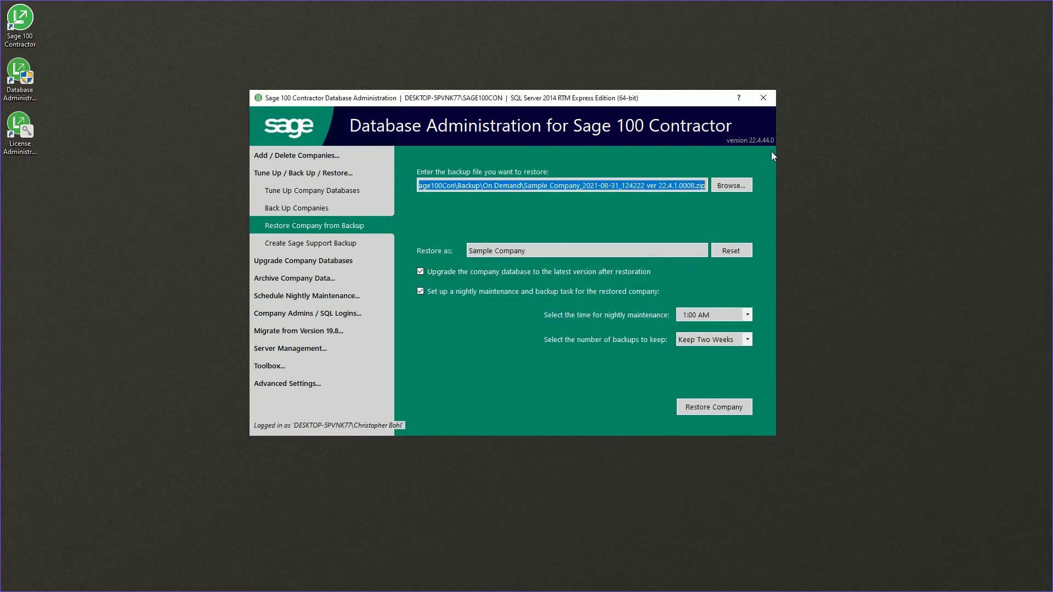